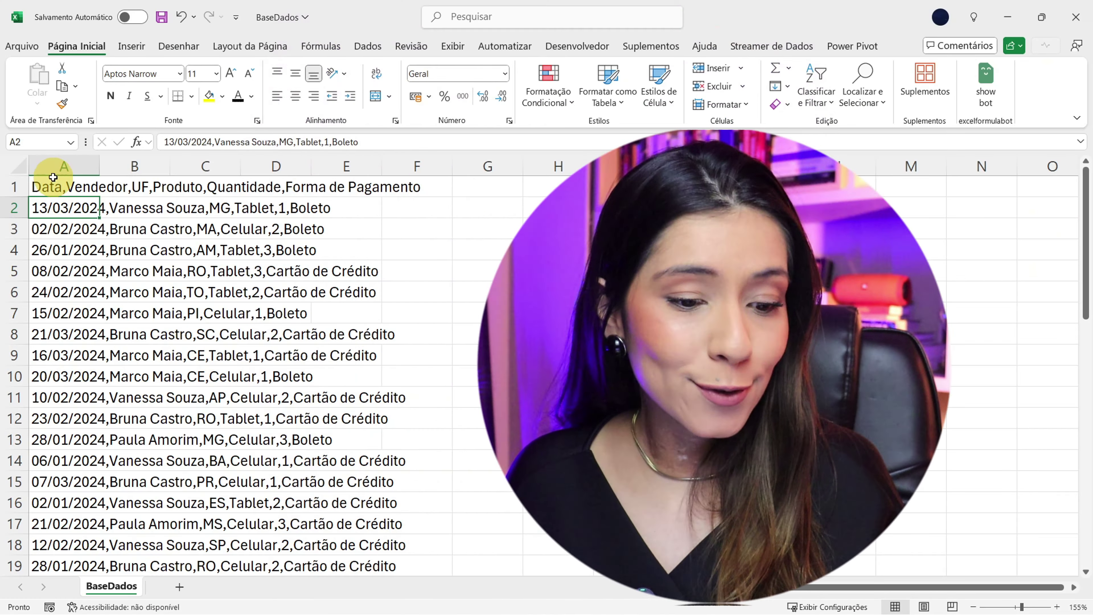
Select column A, which holds the comma-separated sales records
{"action": "left_click_drag", "start_coordinate": [56, 183], "coordinate": [58, 524]}
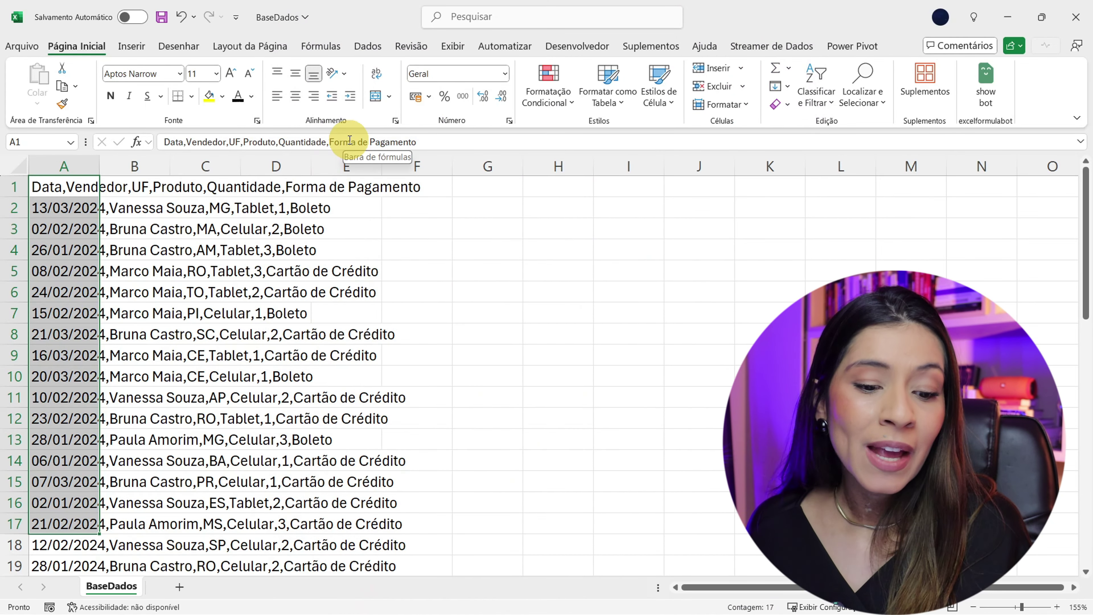
{"action": "left_click", "coordinate": [108, 256]}
{"action": "left_click", "coordinate": [66, 165]}
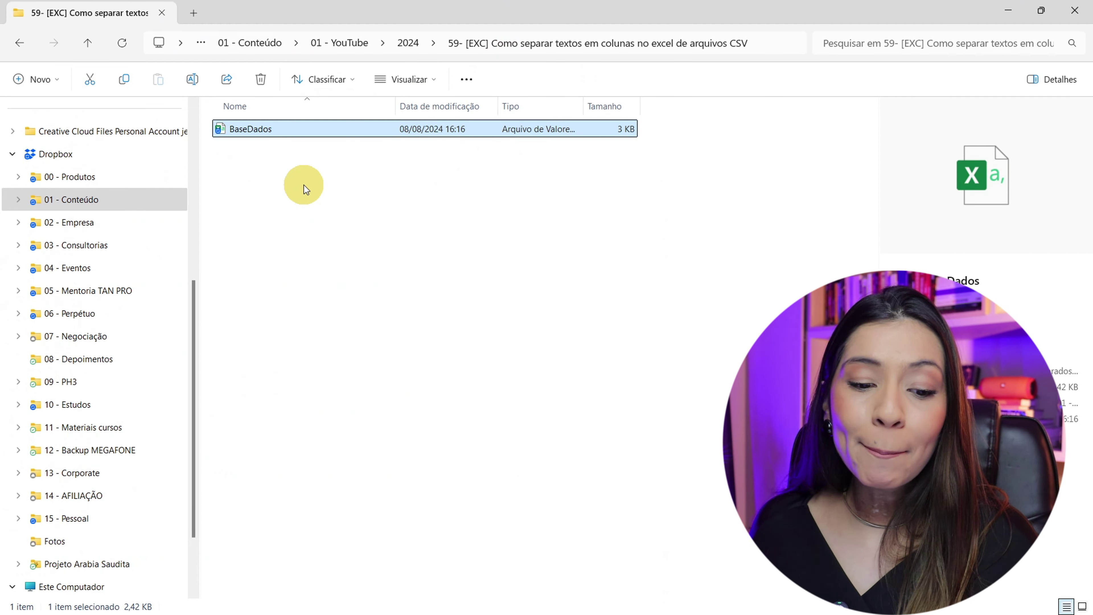
Widen File Explorer's Tipo column so BaseDados shows as a Microsoft Excel comma-separated values file
{"action": "left_click_drag", "start_coordinate": [598, 110], "coordinate": [582, 107]}
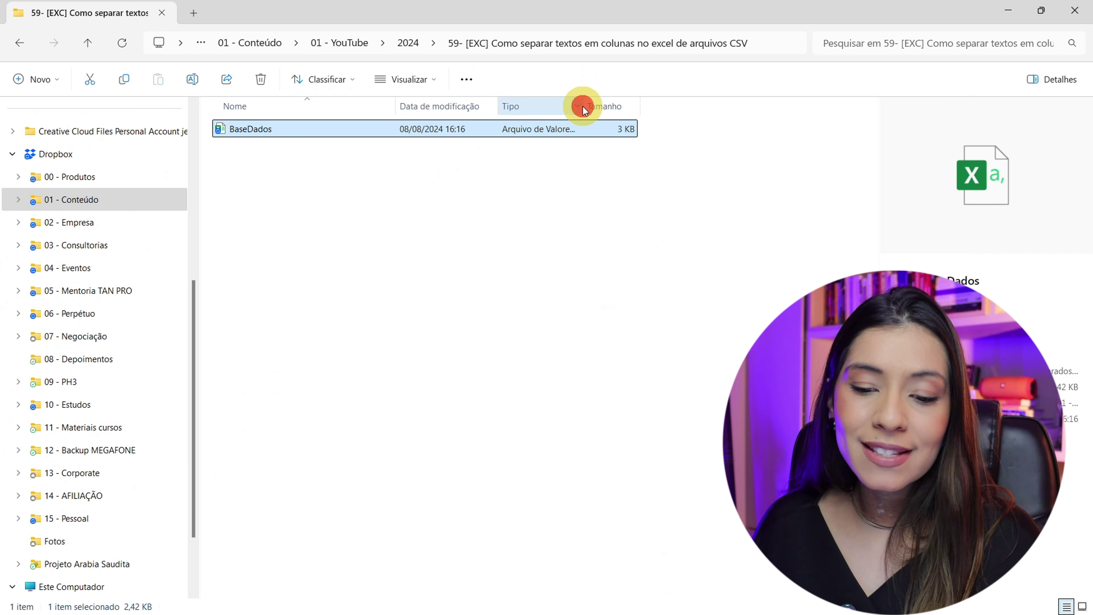
{"action": "left_click_drag", "start_coordinate": [689, 107], "coordinate": [552, 112]}
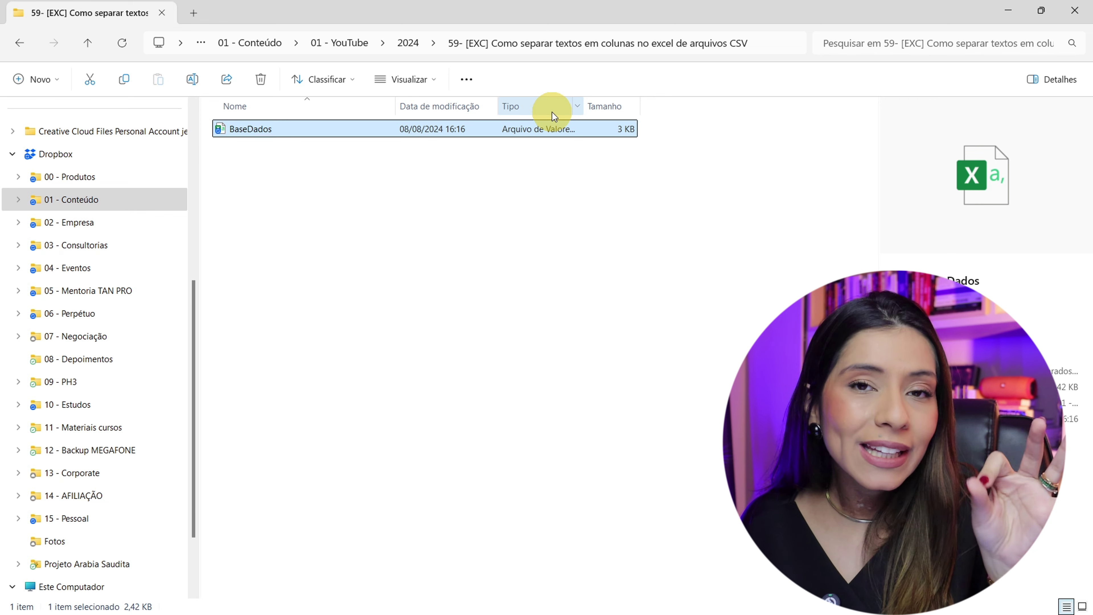
{"action": "left_click_drag", "start_coordinate": [597, 106], "coordinate": [761, 121]}
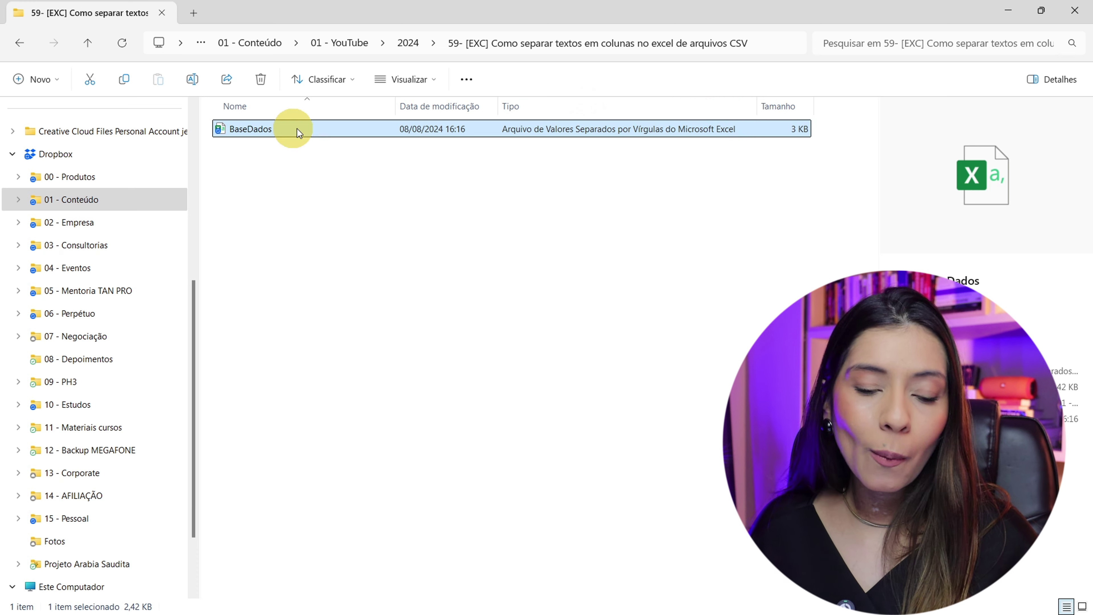
{"action": "left_click", "coordinate": [232, 123]}
{"action": "left_click", "coordinate": [741, 166]}
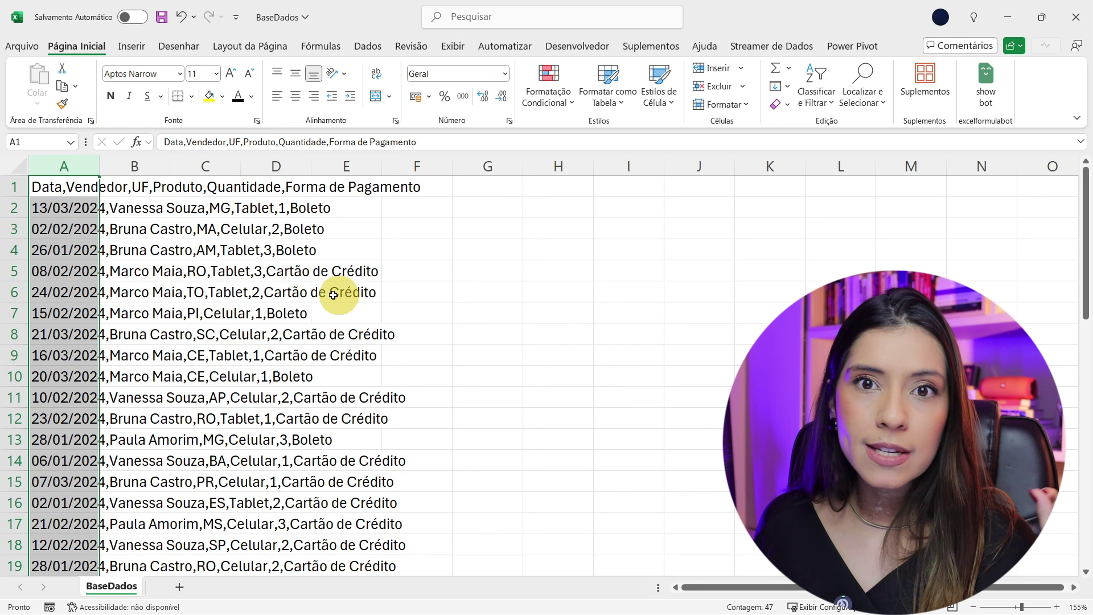
{"action": "left_click", "coordinate": [377, 305]}
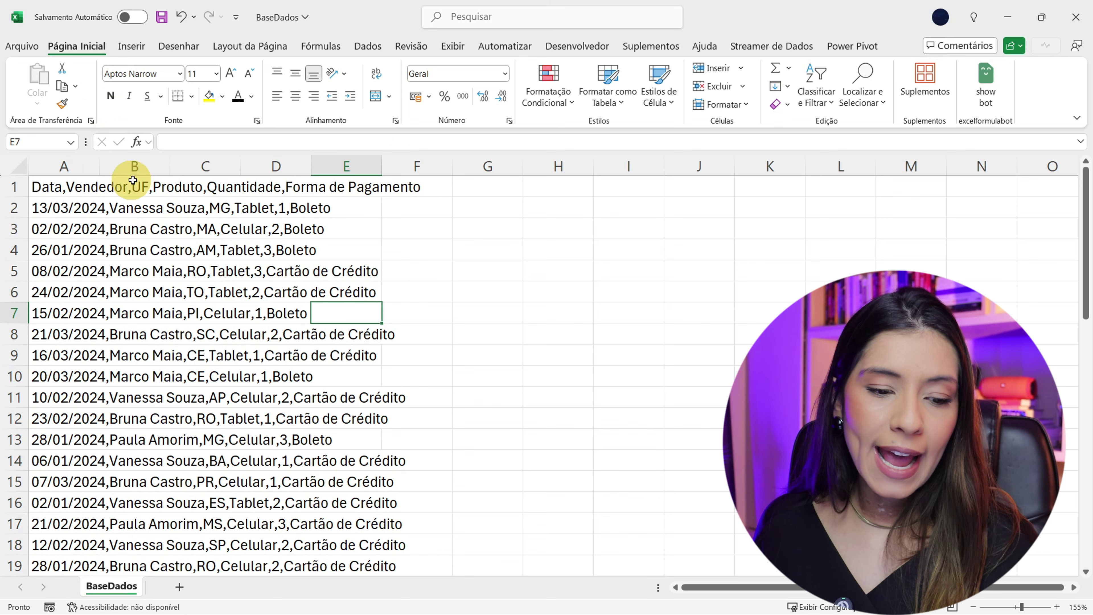
{"action": "left_click", "coordinate": [77, 187]}
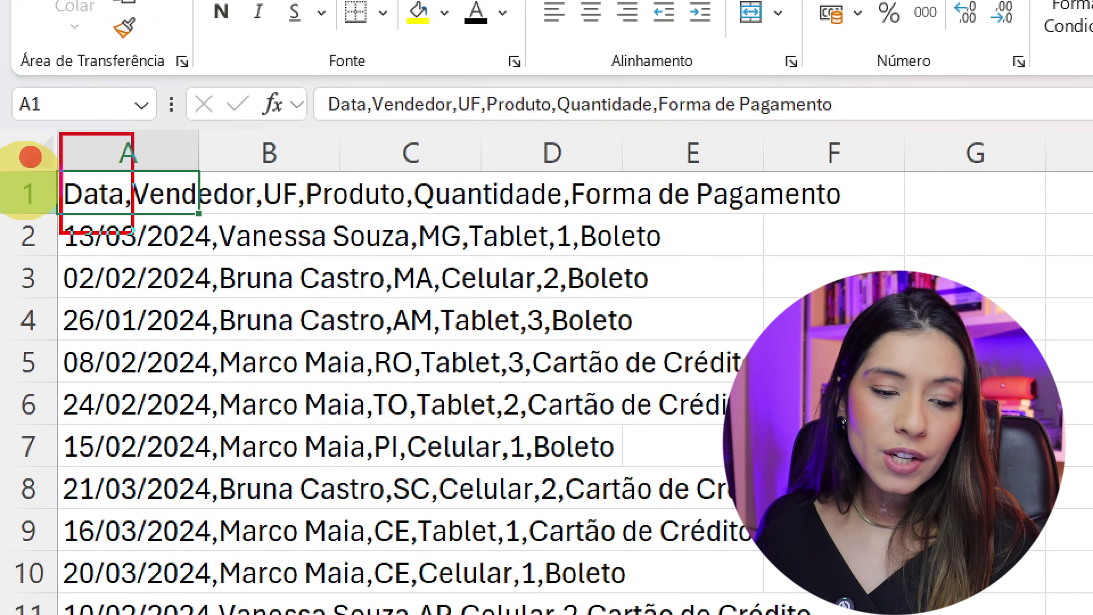
{"action": "left_click_drag", "start_coordinate": [60, 134], "coordinate": [202, 215]}
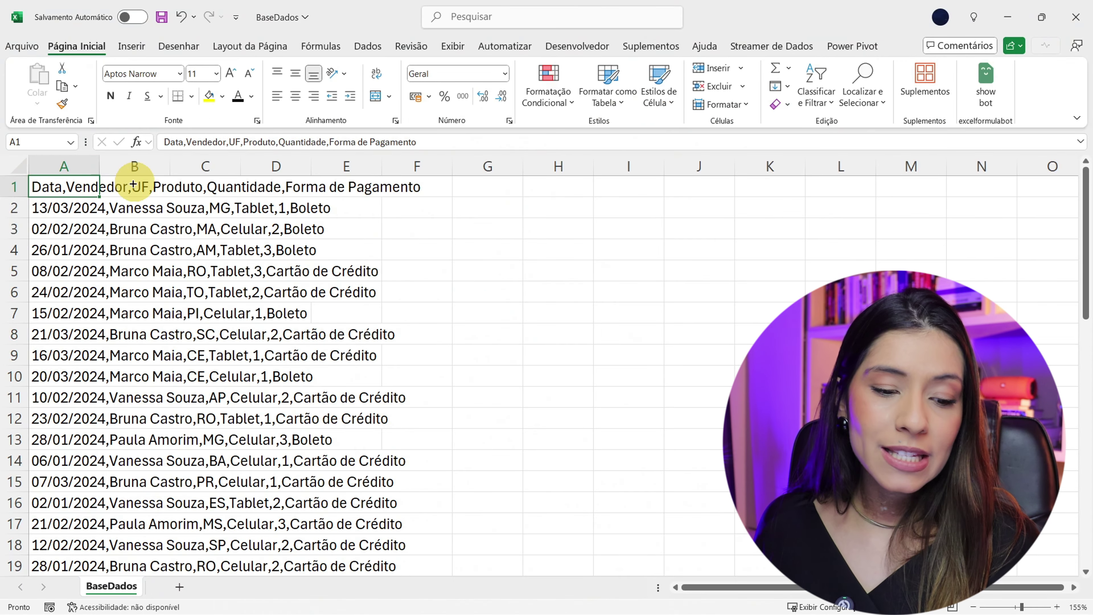
{"action": "left_click", "coordinate": [143, 183]}
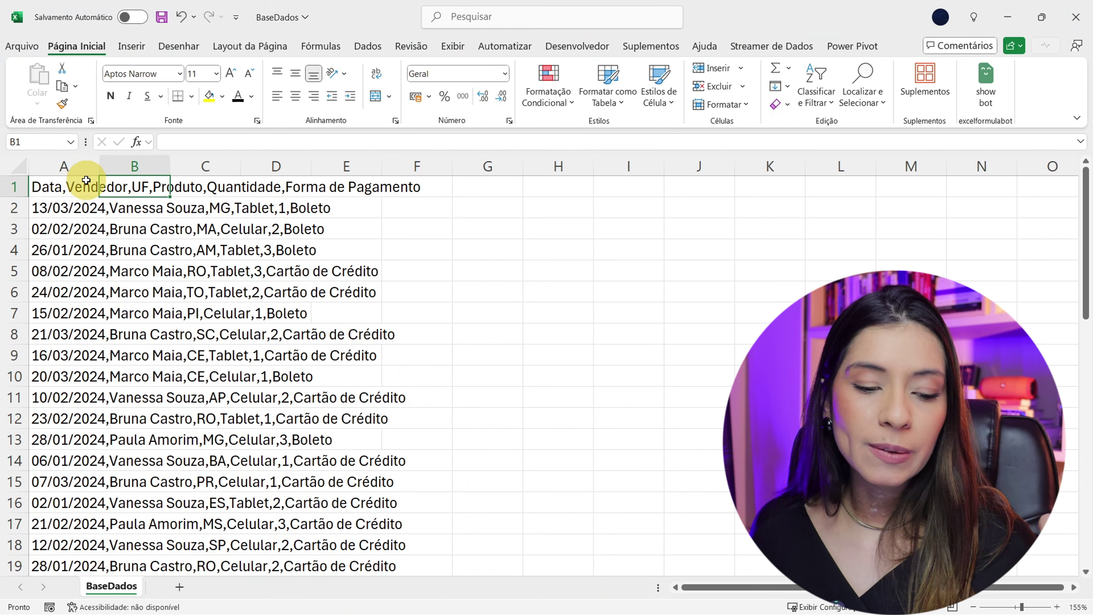
{"action": "left_click", "coordinate": [64, 164]}
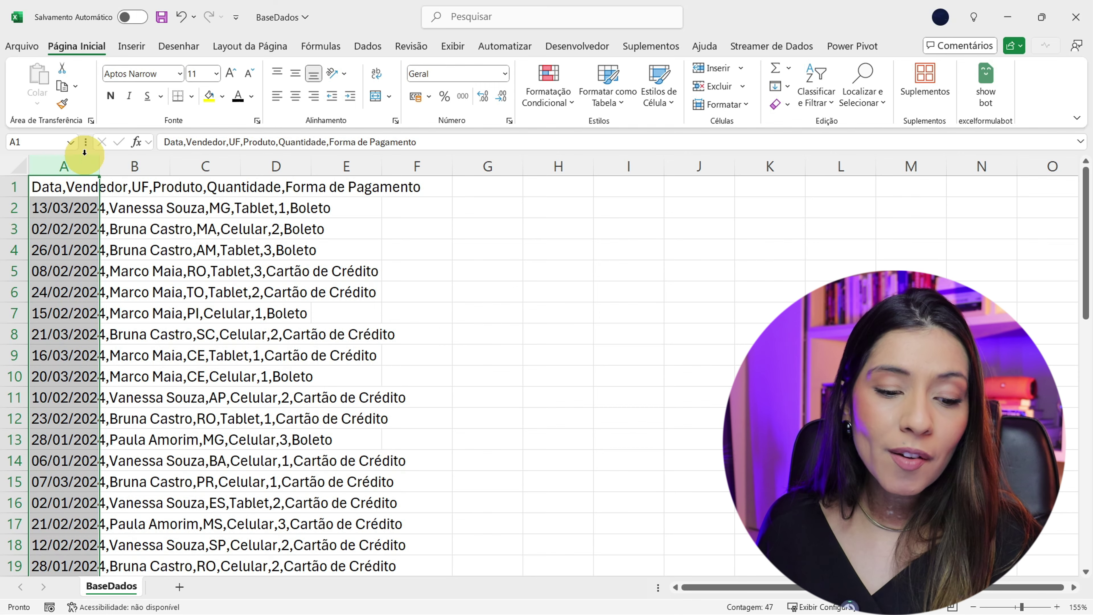
Start Texto para Colunas from the Dados tab for column A's data
{"action": "left_click", "coordinate": [365, 44]}
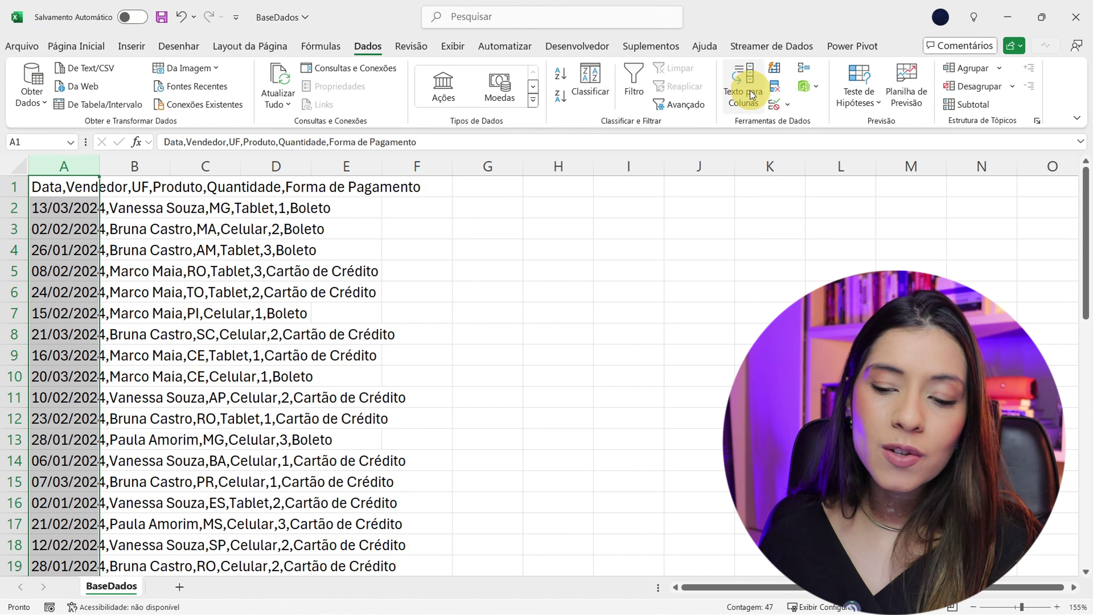
{"action": "left_click", "coordinate": [745, 80]}
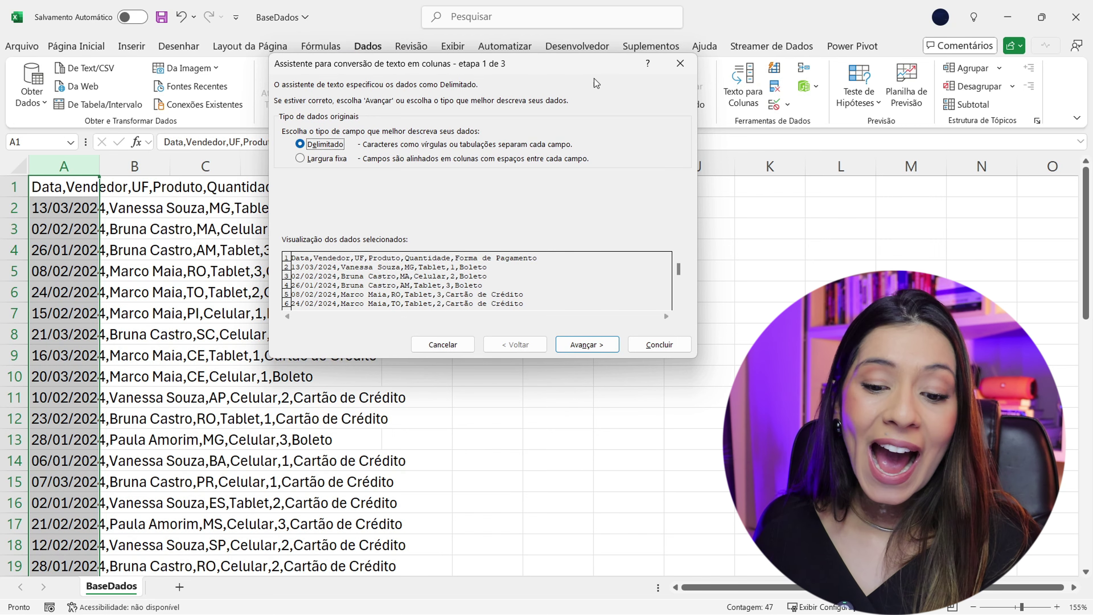
Keep Delimitado selected in the Text to Columns wizard and advance to the delimiter step
{"action": "left_click_drag", "start_coordinate": [594, 64], "coordinate": [525, 52]}
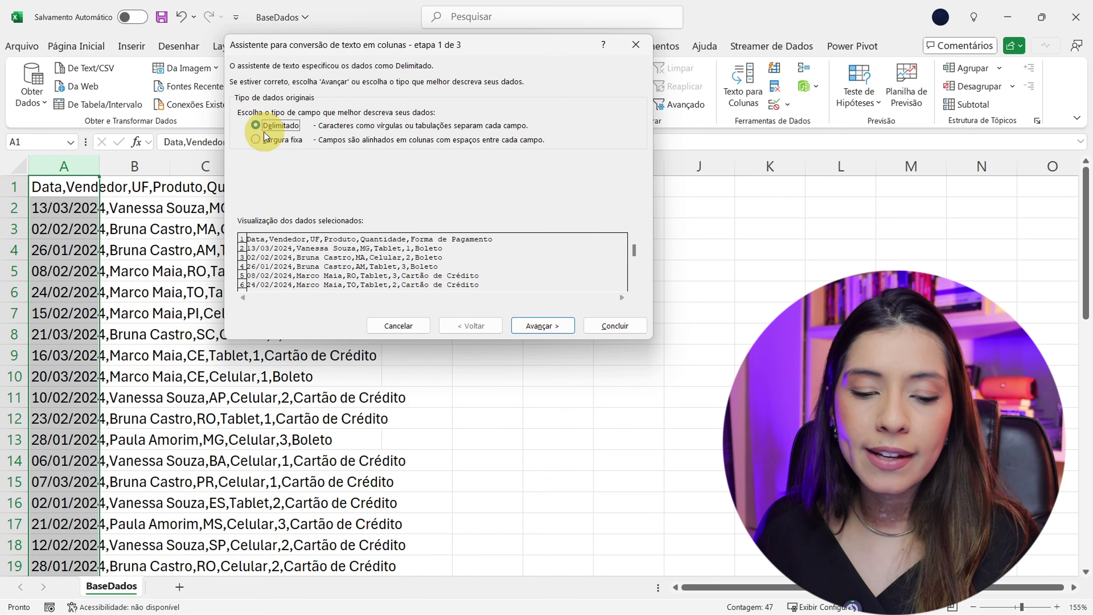
{"action": "left_click", "coordinate": [560, 325]}
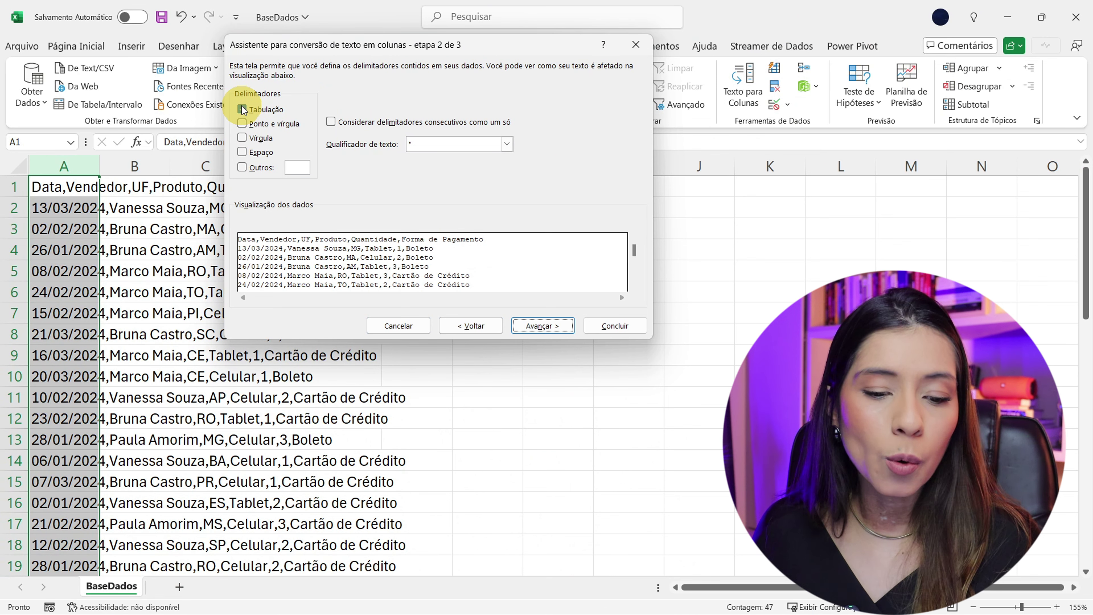
Untick Tab, tick Vírgula as the delimiter, and move the wizard aside to view the data
{"action": "left_click", "coordinate": [242, 110]}
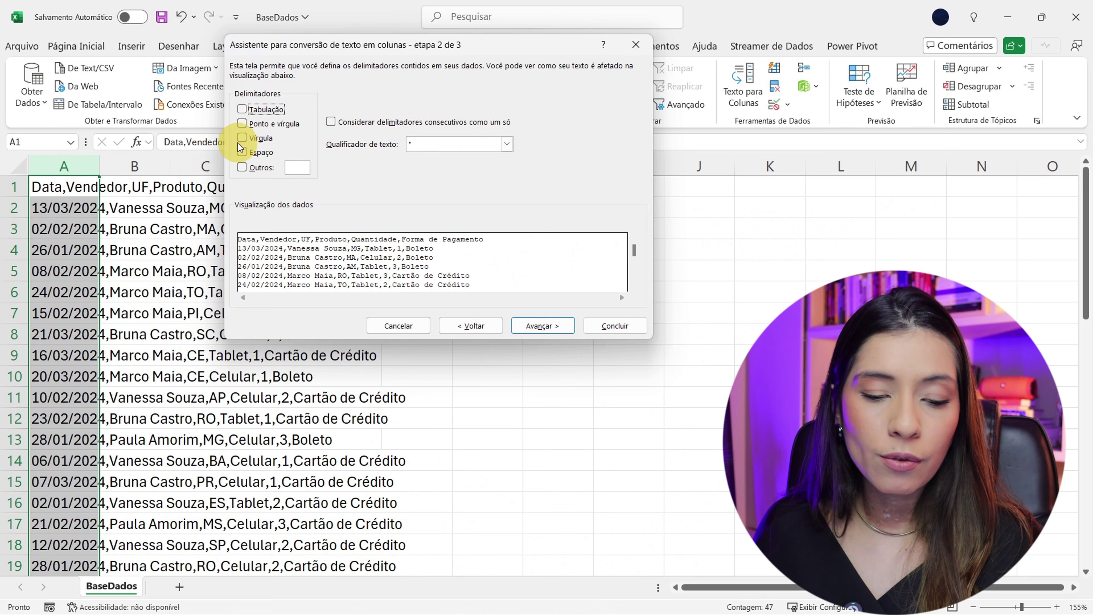
{"action": "left_click", "coordinate": [242, 137]}
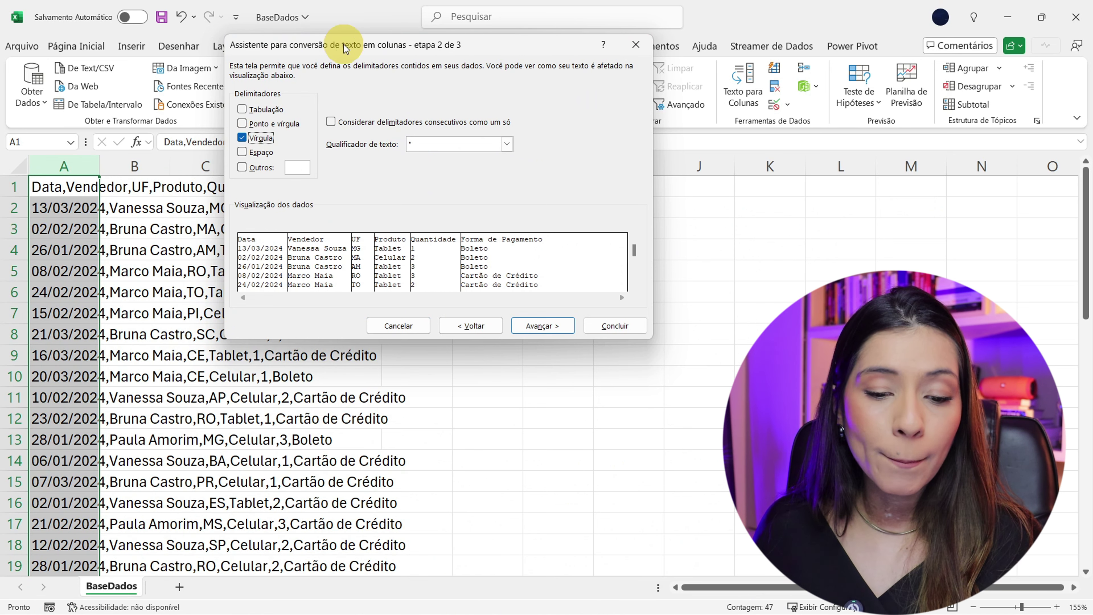
{"action": "left_click_drag", "start_coordinate": [344, 47], "coordinate": [568, 43]}
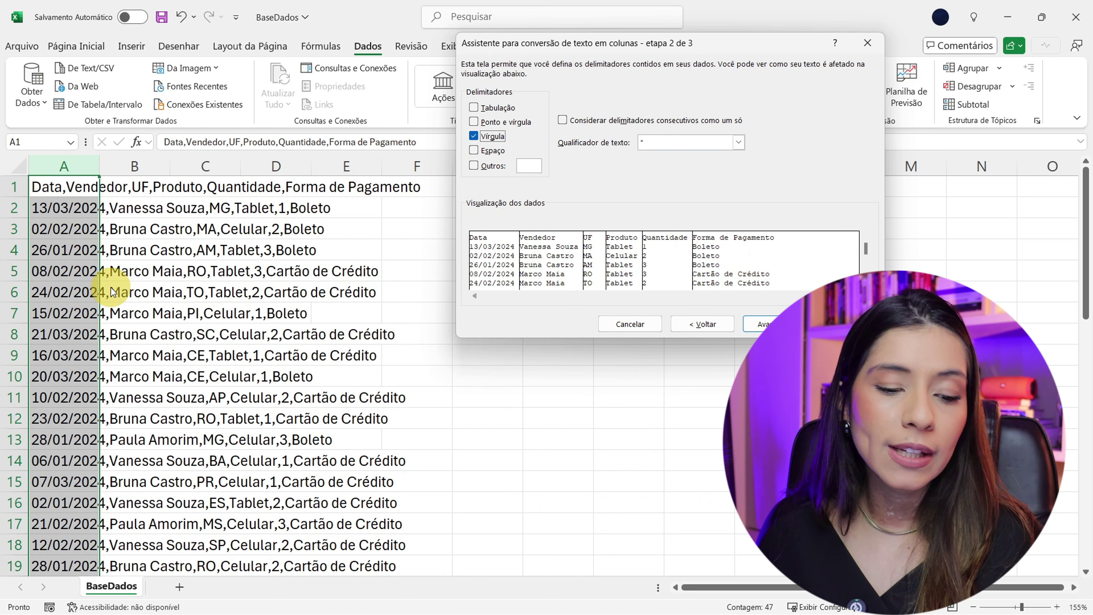
Keep all six preview columns in Geral format and finish splitting the data into columns A–F
{"action": "left_click", "coordinate": [763, 323]}
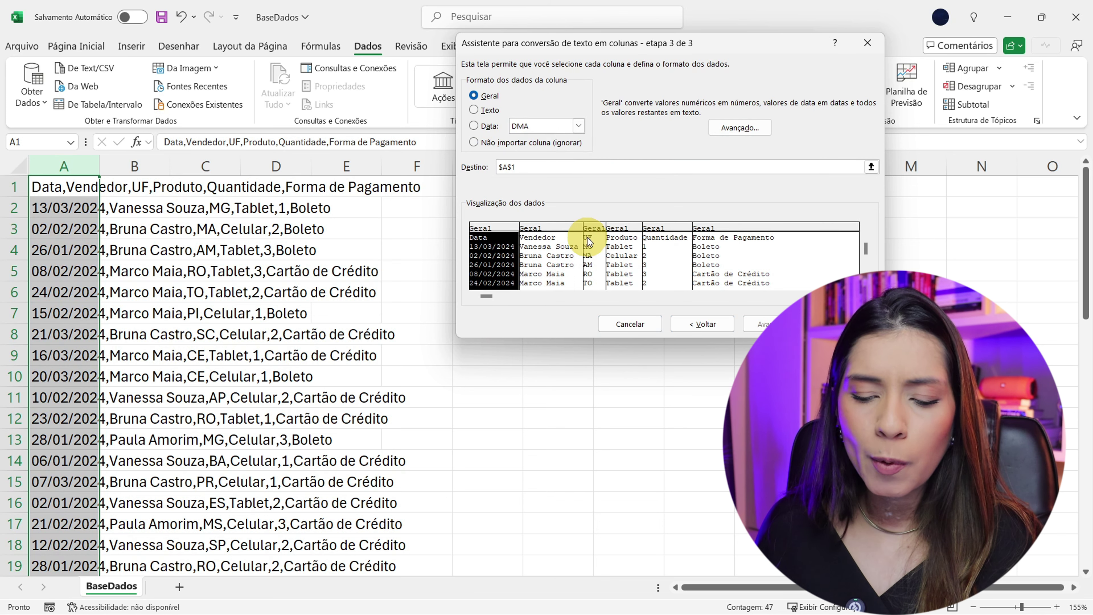
{"action": "left_click", "coordinate": [559, 241]}
{"action": "left_click", "coordinate": [624, 243]}
{"action": "left_click", "coordinate": [768, 243]}
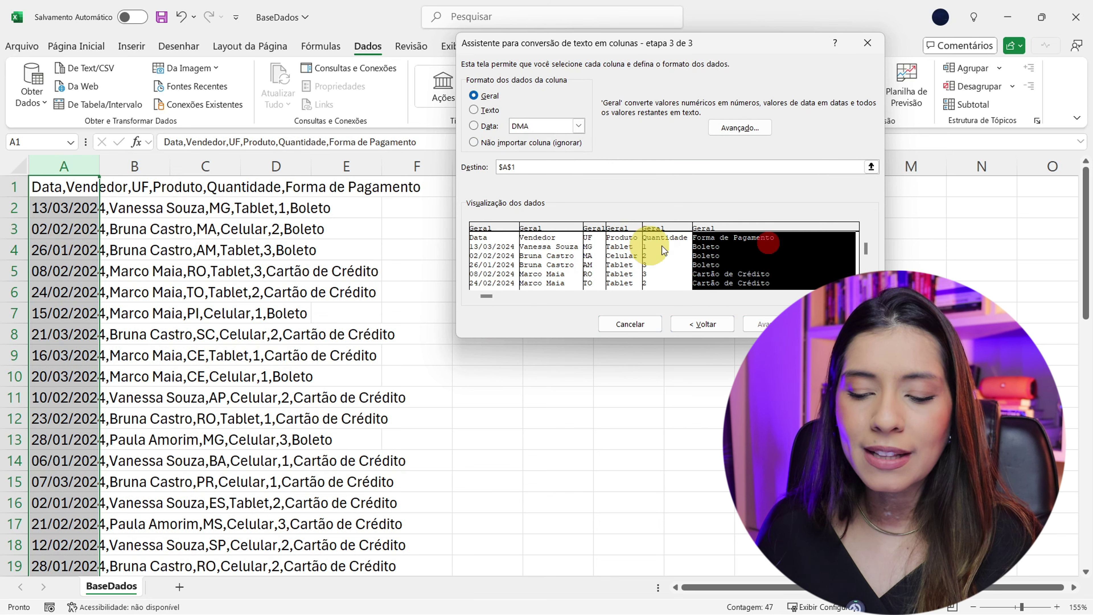
{"action": "left_click", "coordinate": [507, 241]}
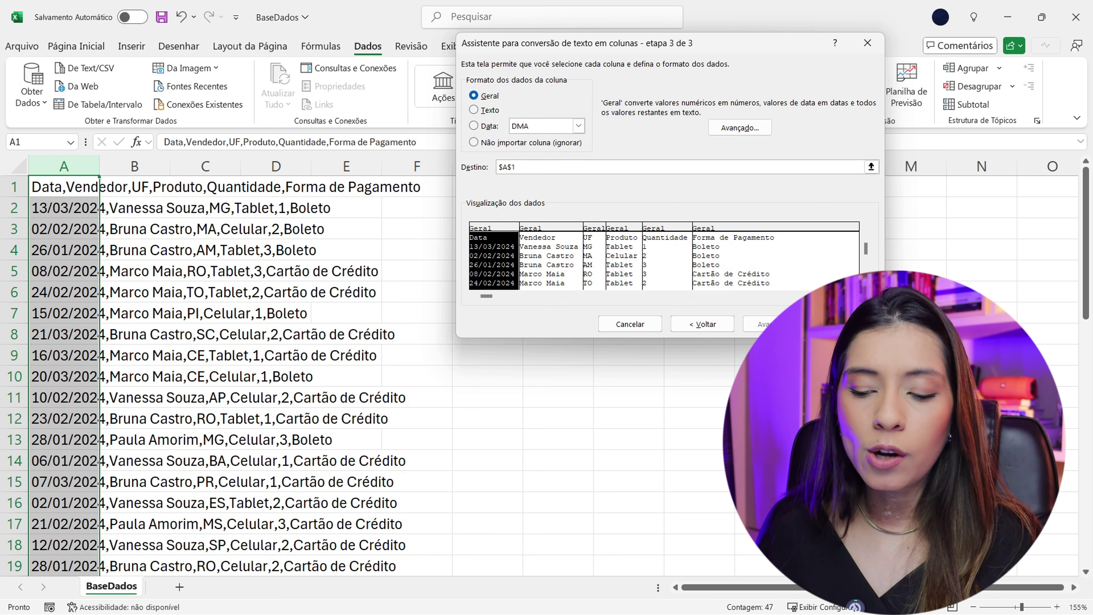
{"action": "key", "text": "Return"}
Widen column A for dates and AutoFit columns B (Vendedor) and F (Forma de Pagamento)
{"action": "left_click", "coordinate": [269, 368]}
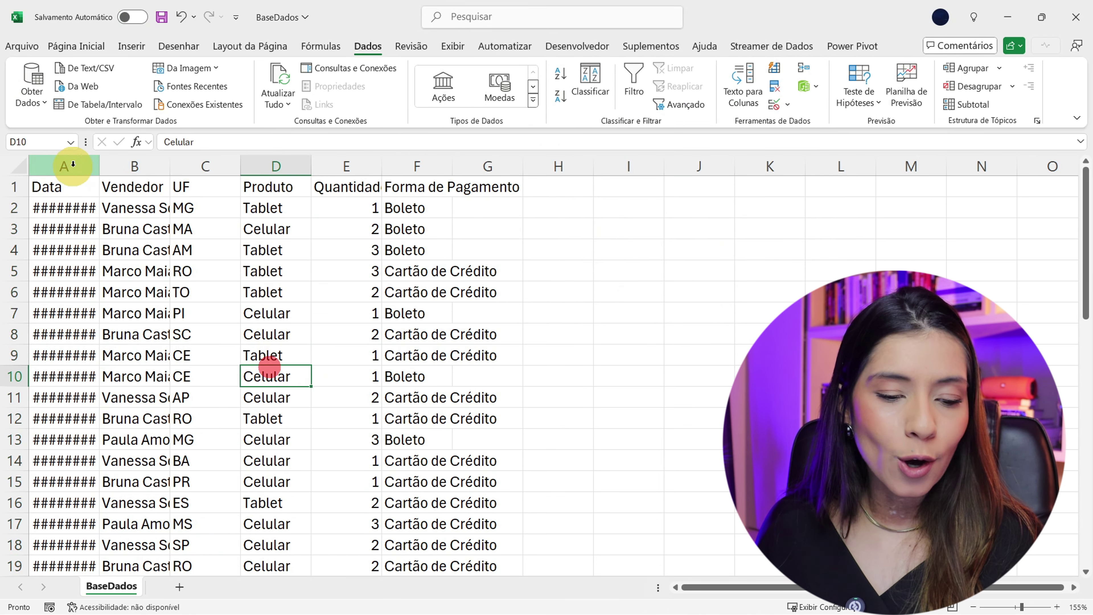
{"action": "left_click_drag", "start_coordinate": [100, 166], "coordinate": [145, 166]}
{"action": "left_click", "coordinate": [179, 300]}
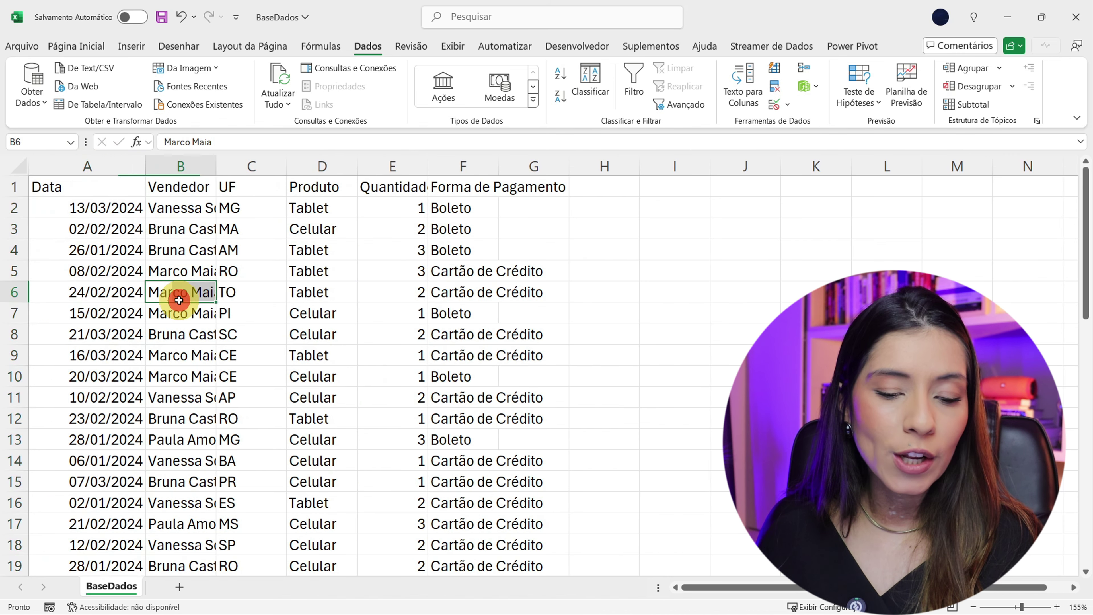
{"action": "double_click", "coordinate": [216, 166]}
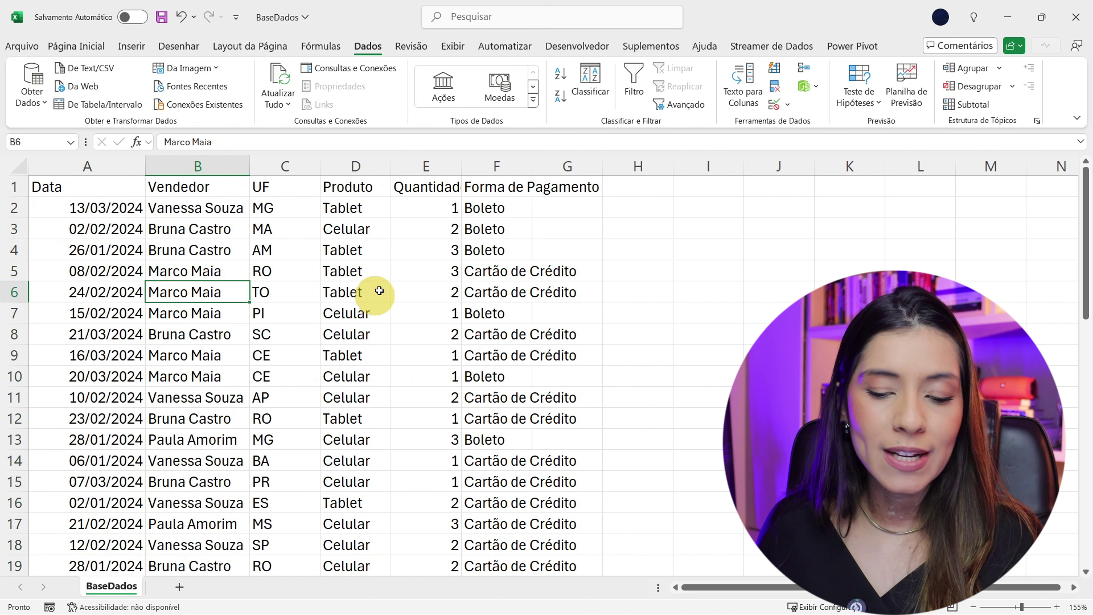
{"action": "double_click", "coordinate": [532, 166]}
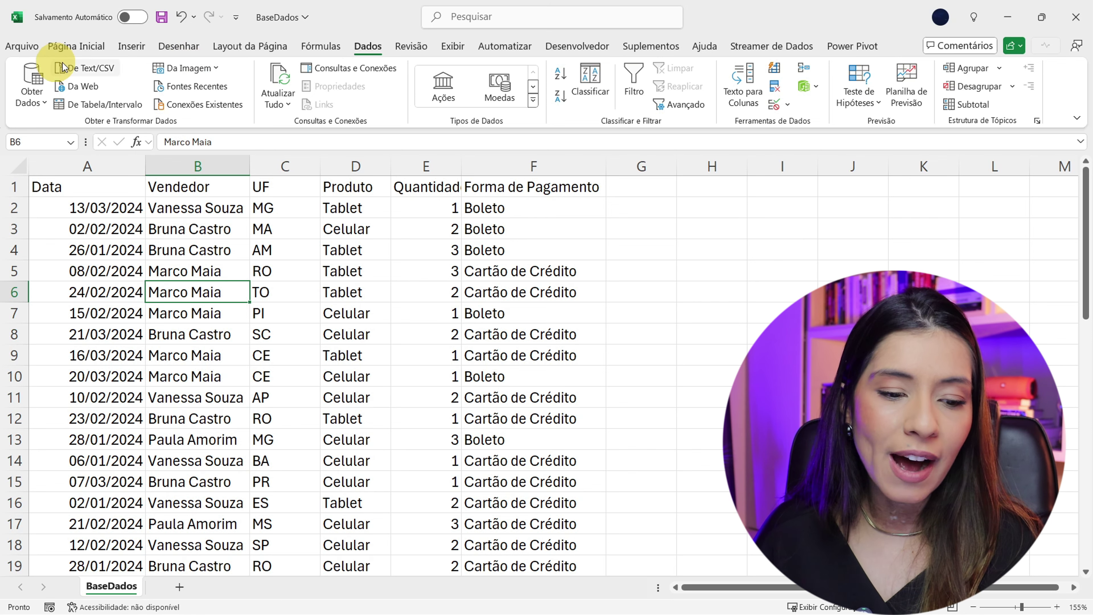
Open the Save As dialog via Arquivo > Salvar como > Procurar for BaseDados
{"action": "left_click", "coordinate": [19, 47]}
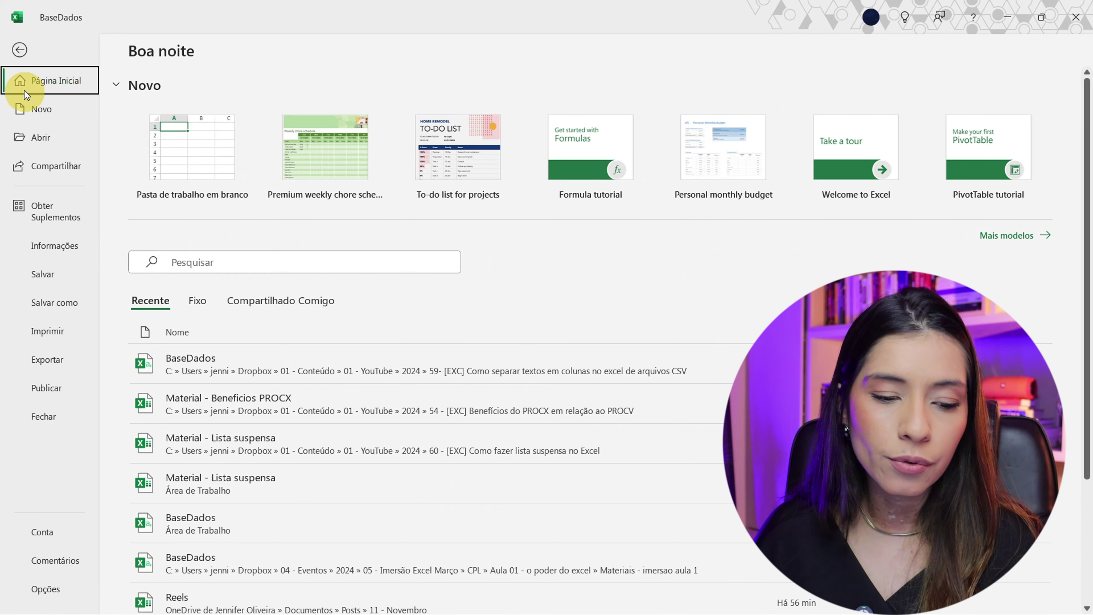
{"action": "left_click", "coordinate": [43, 303]}
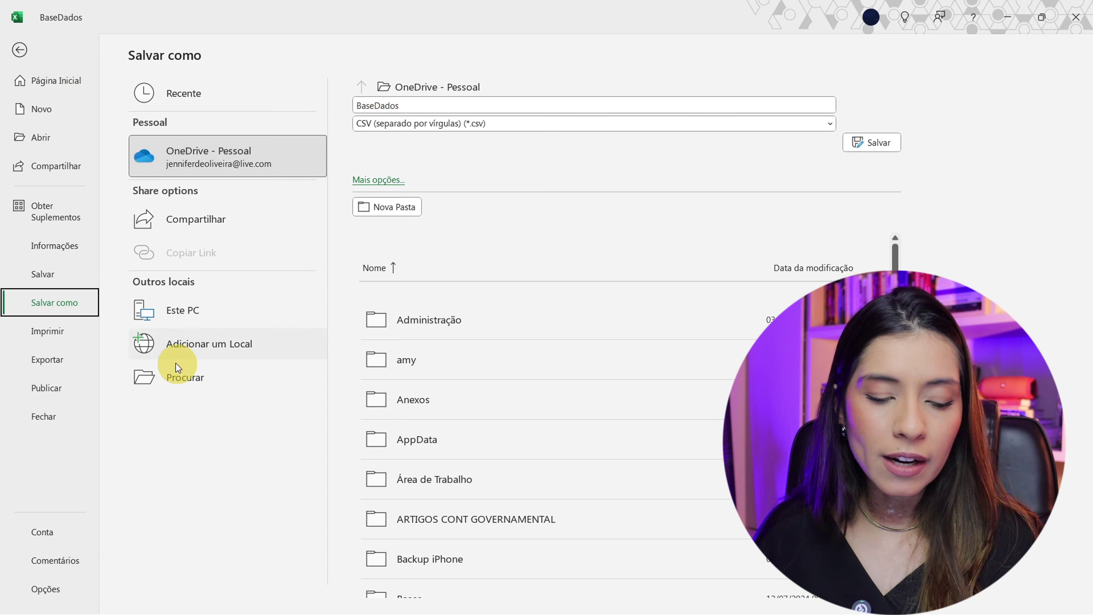
{"action": "left_click", "coordinate": [187, 385]}
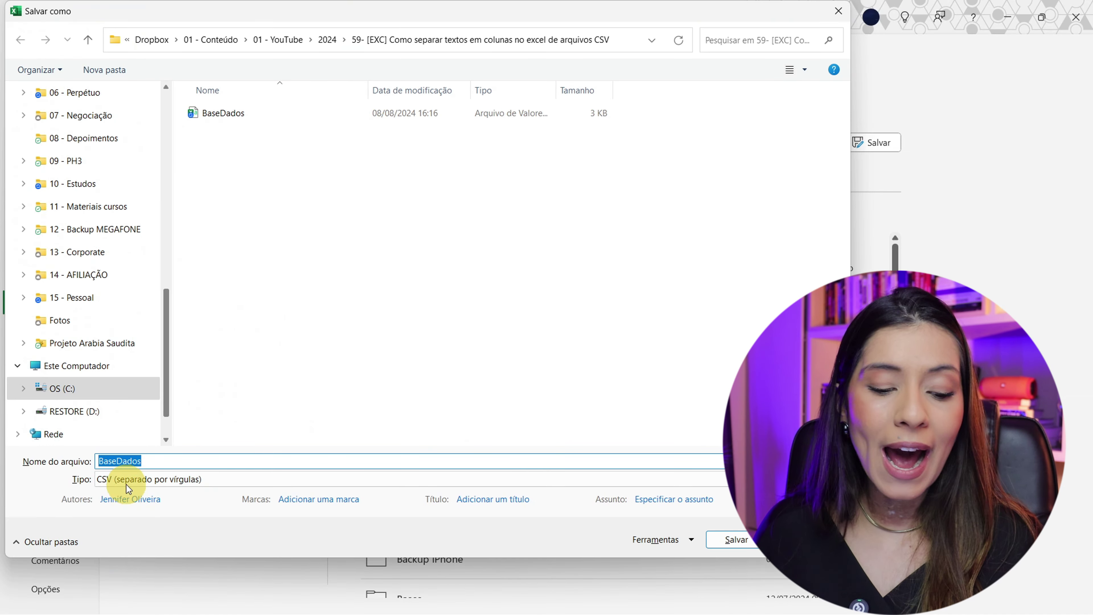
Save BaseDados with file type Pasta de Trabalho do Excel and dismiss the follow-up message
{"action": "left_click", "coordinate": [127, 485]}
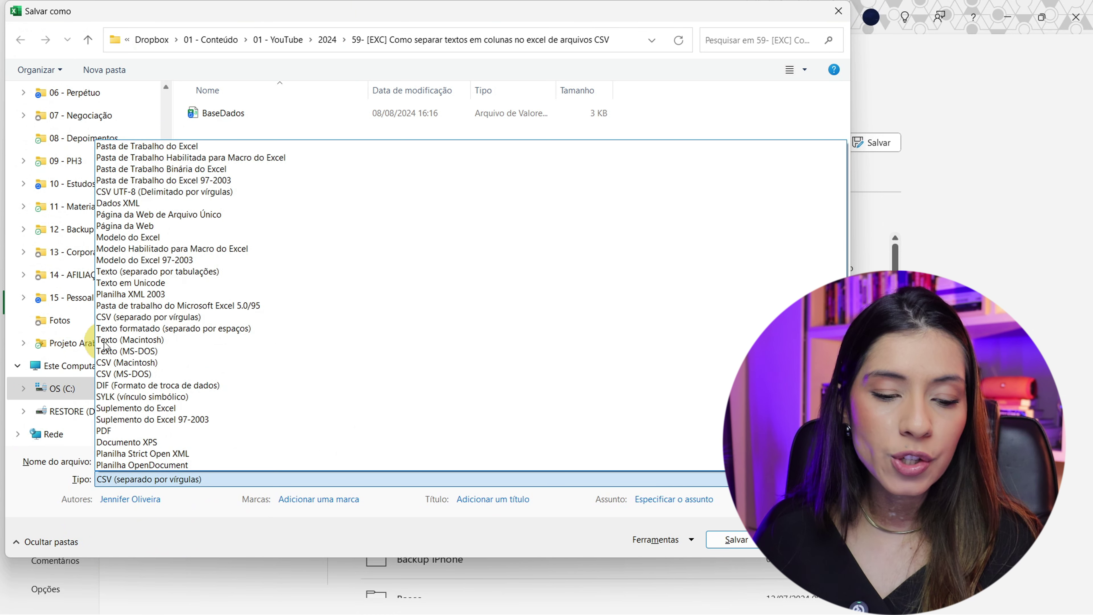
{"action": "left_click", "coordinate": [137, 146]}
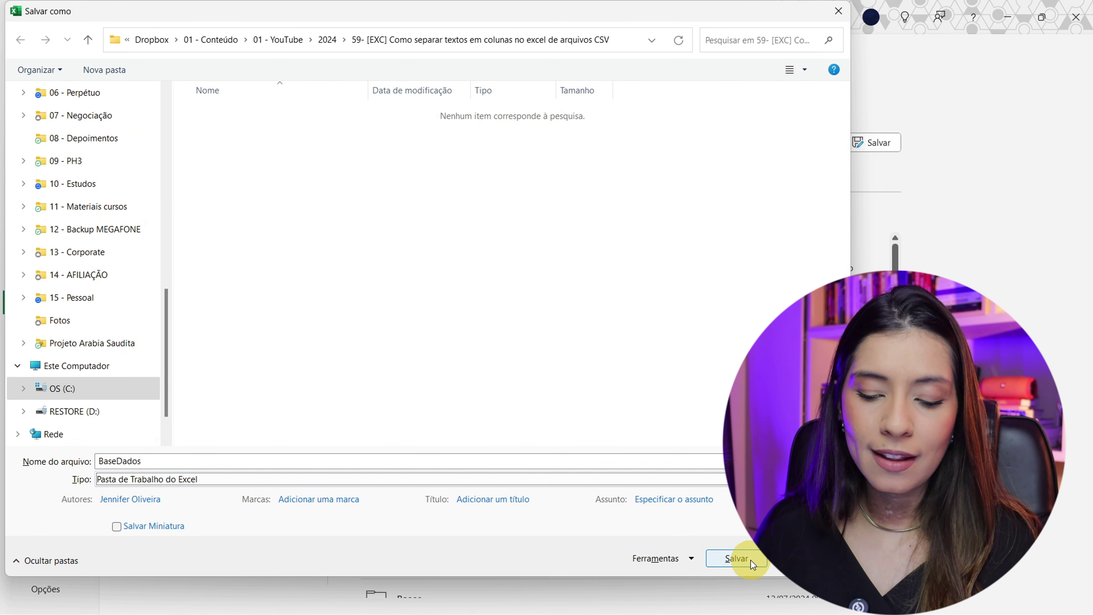
{"action": "left_click", "coordinate": [737, 559]}
{"action": "key", "text": "Escape"}
{"action": "key", "text": "Escape"}
{"action": "key", "text": "Escape"}
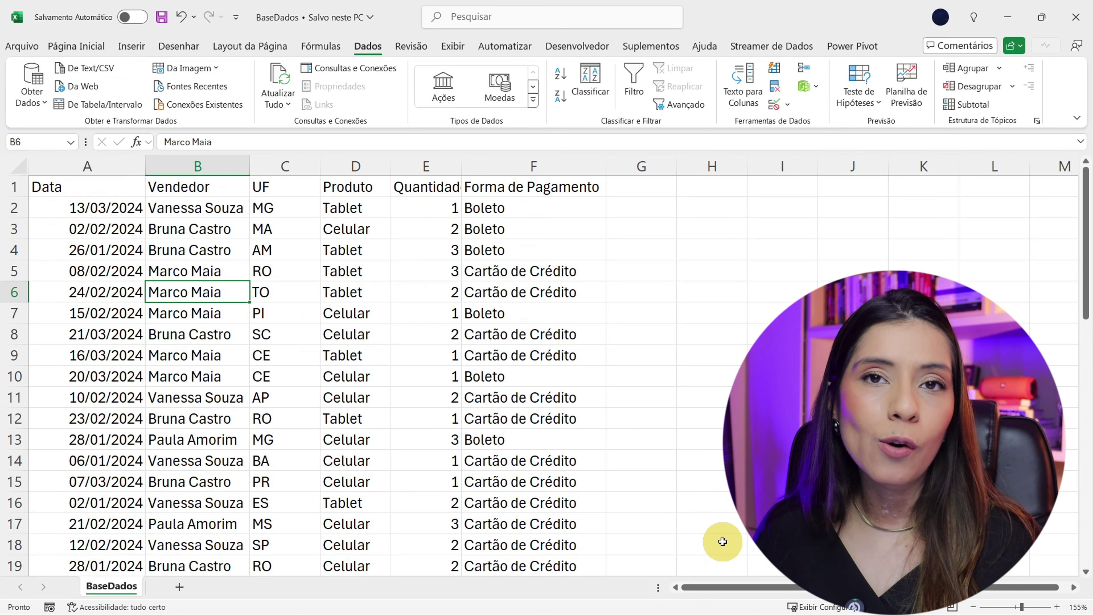
{"action": "left_click", "coordinate": [151, 264]}
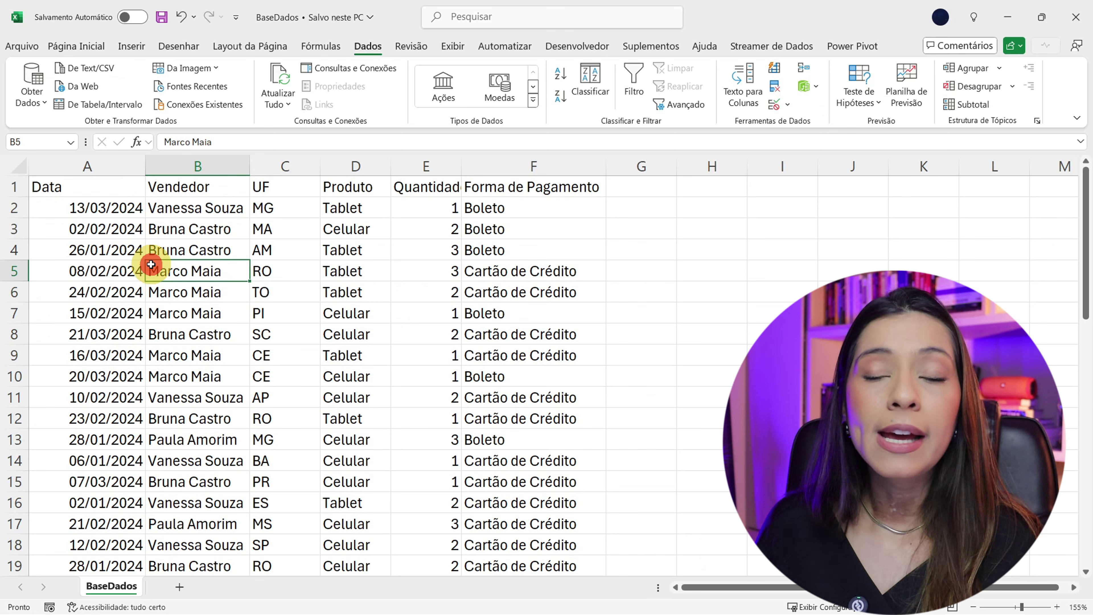